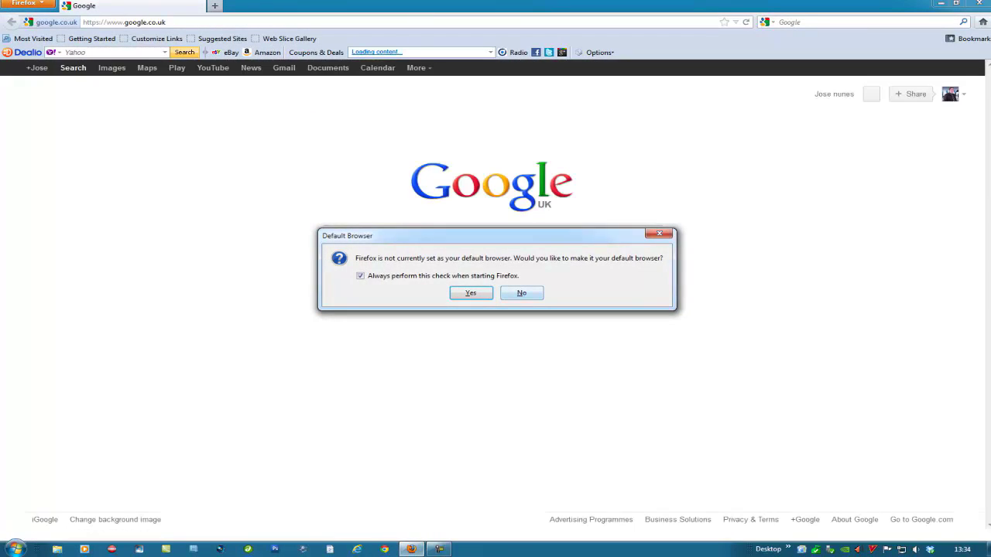
- Decline making Firefox the default browser and remove Search the web (Babylon) from the installed search engines
click(521, 293)
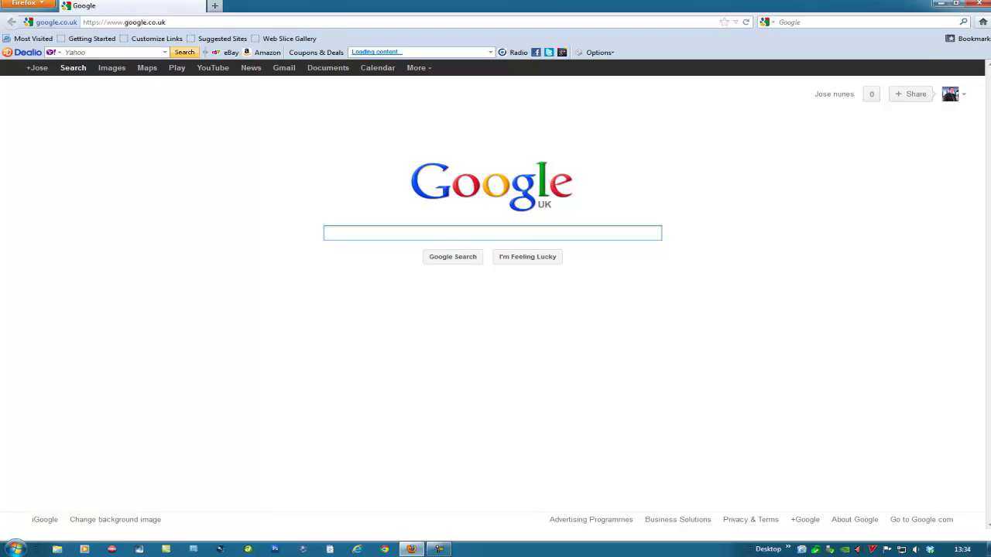
click(766, 22)
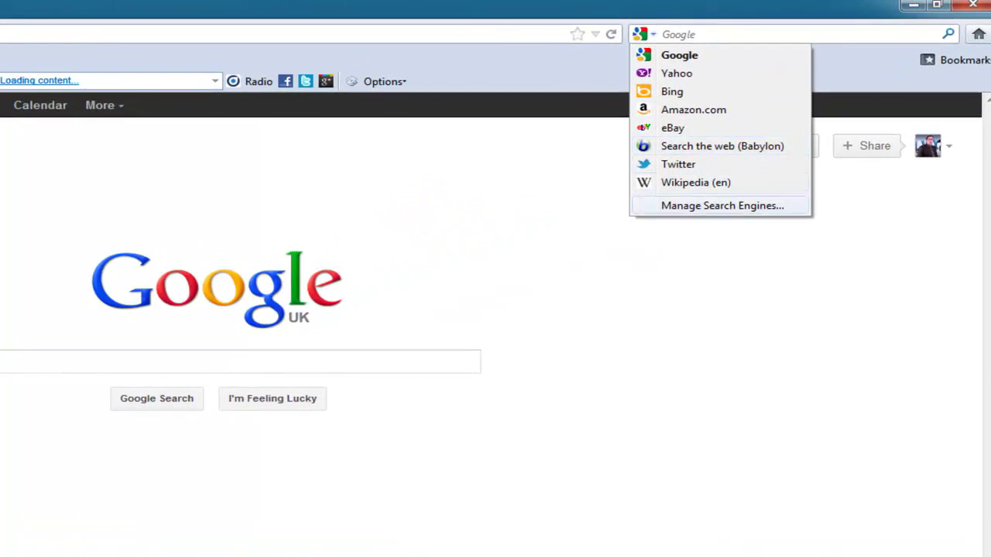
click(722, 205)
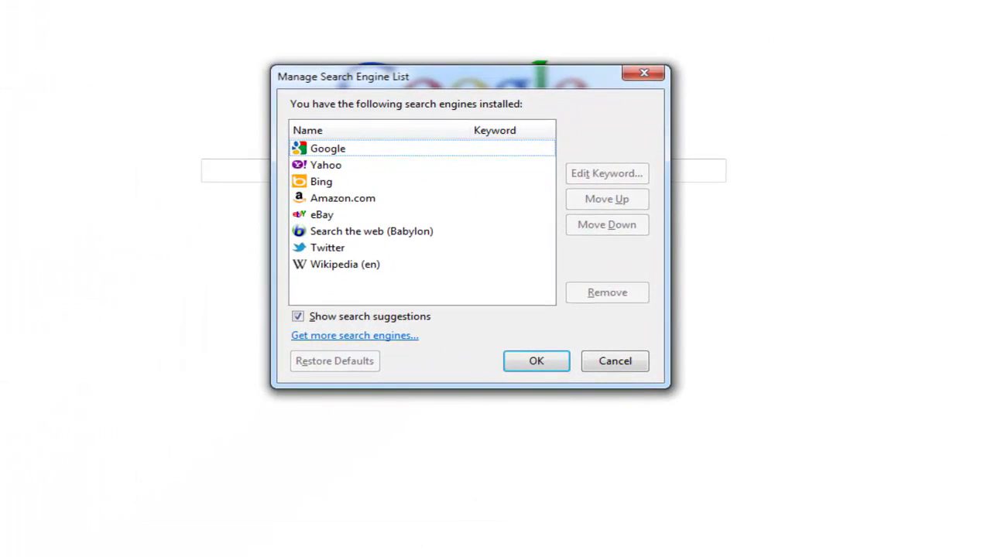
click(371, 231)
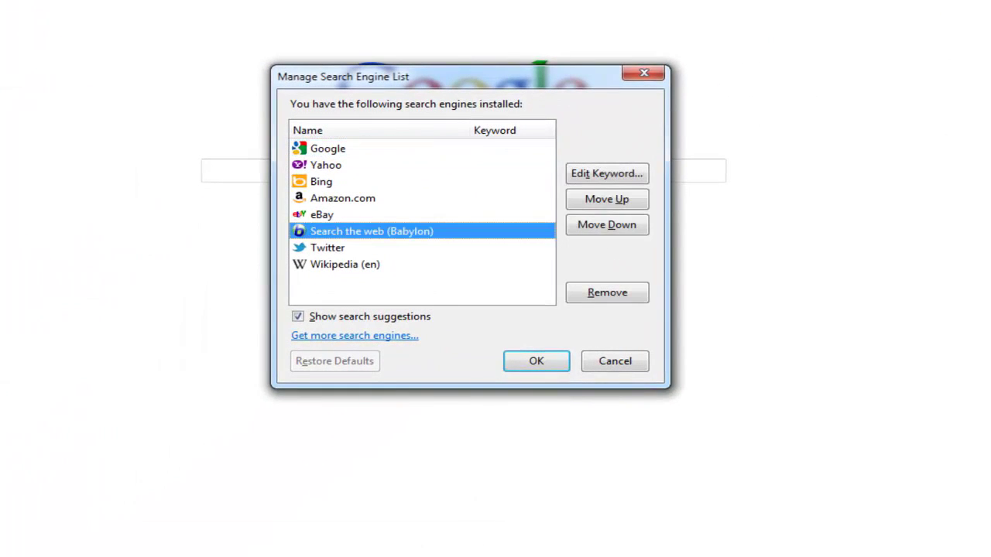
click(607, 291)
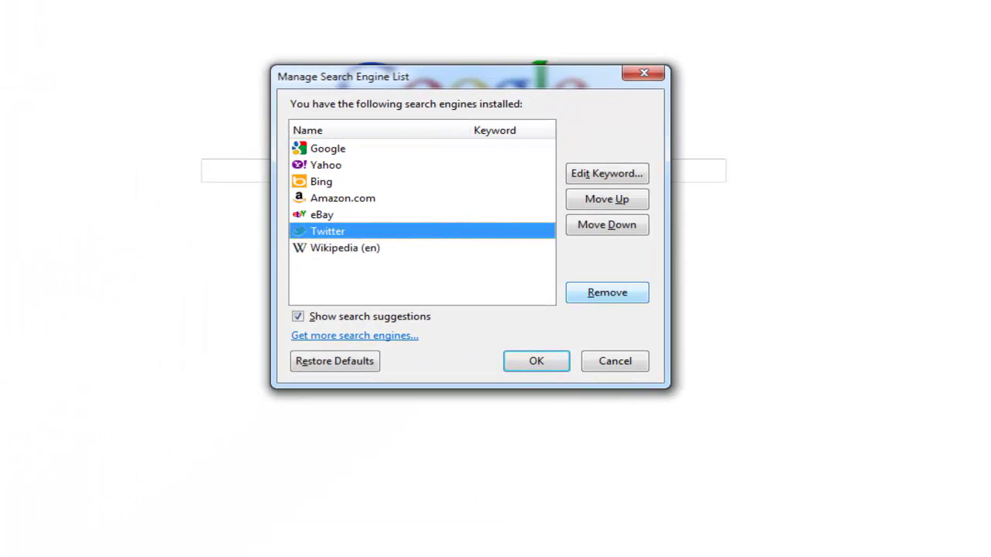
key(Return)
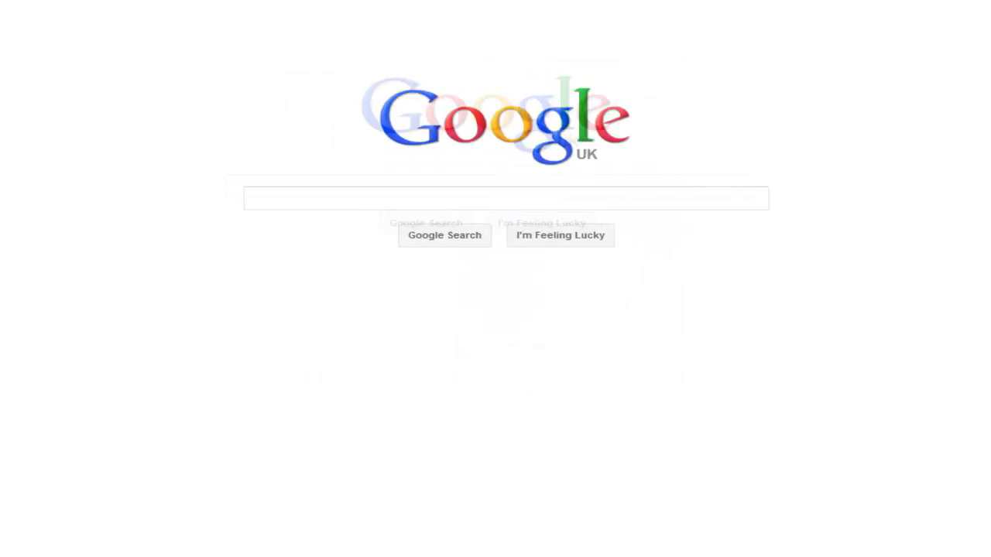
- Check the installed extensions and plugins in the Add-ons Manager, and close Firefox with all its tabs
click(42, 7)
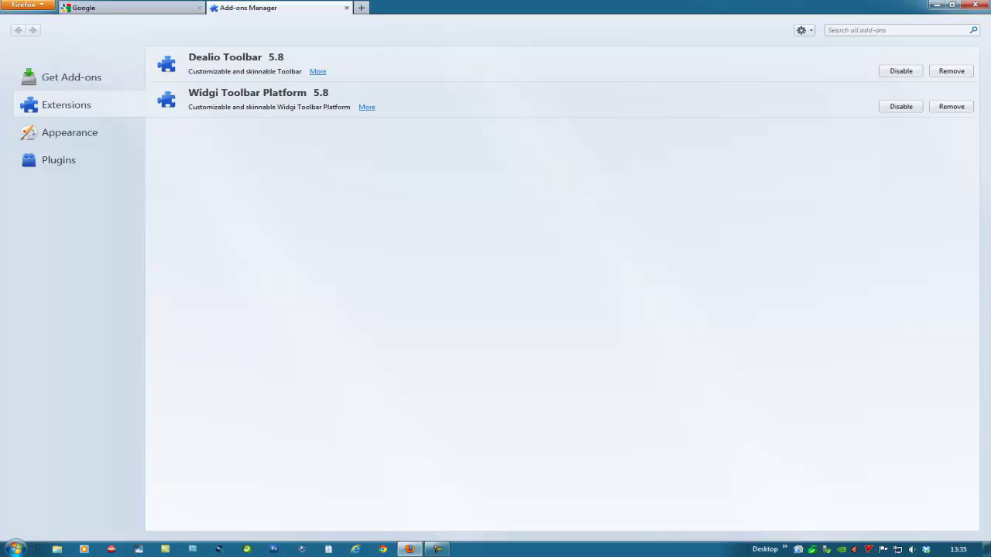
click(59, 159)
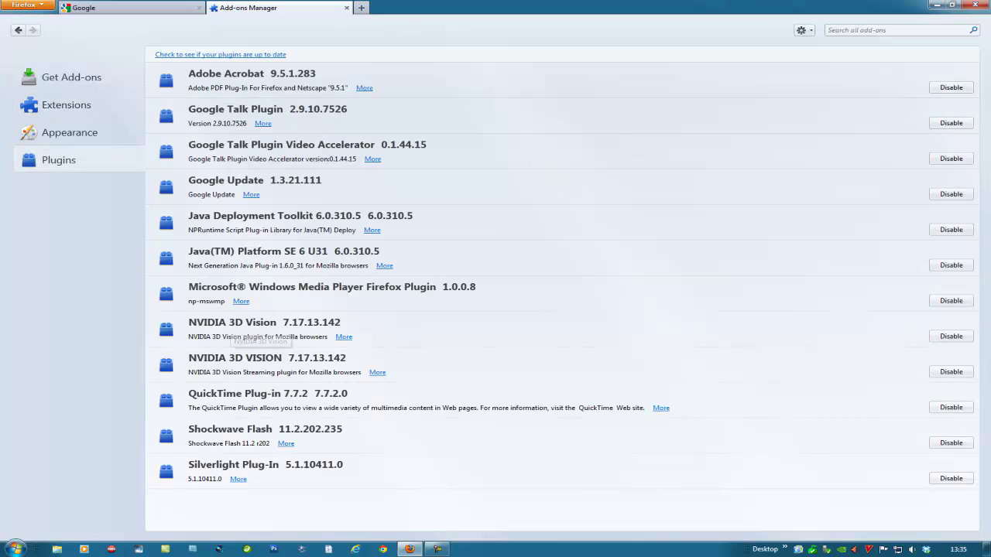
click(973, 4)
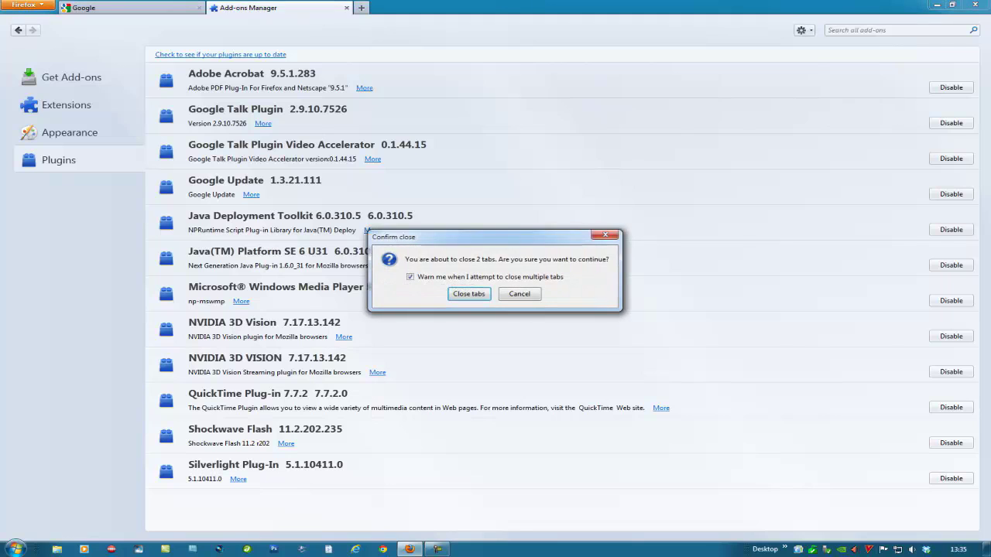
click(469, 293)
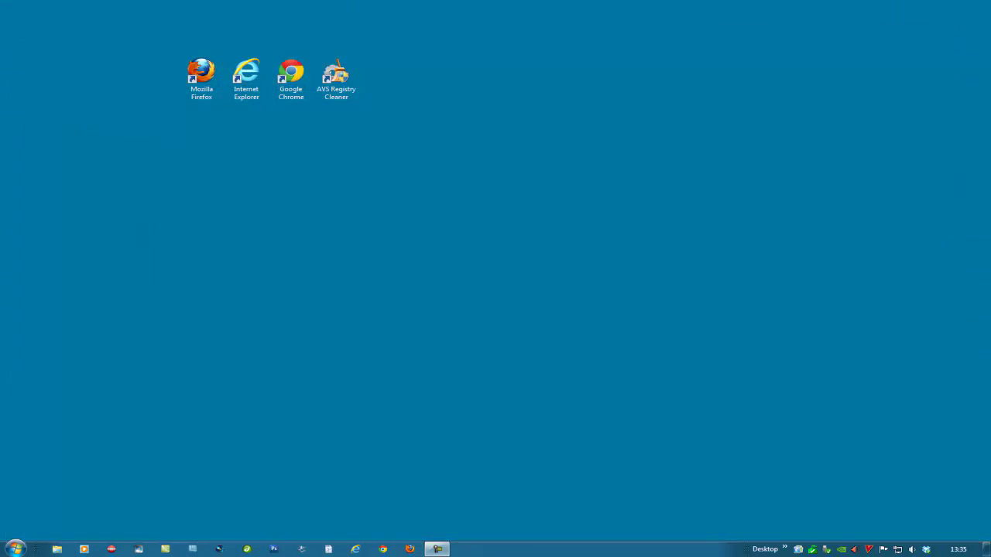
- Start deleting the Mozilla Firefox desktop shortcut and go to Programs and Features from the confirmation prompt
right_click(202, 70)
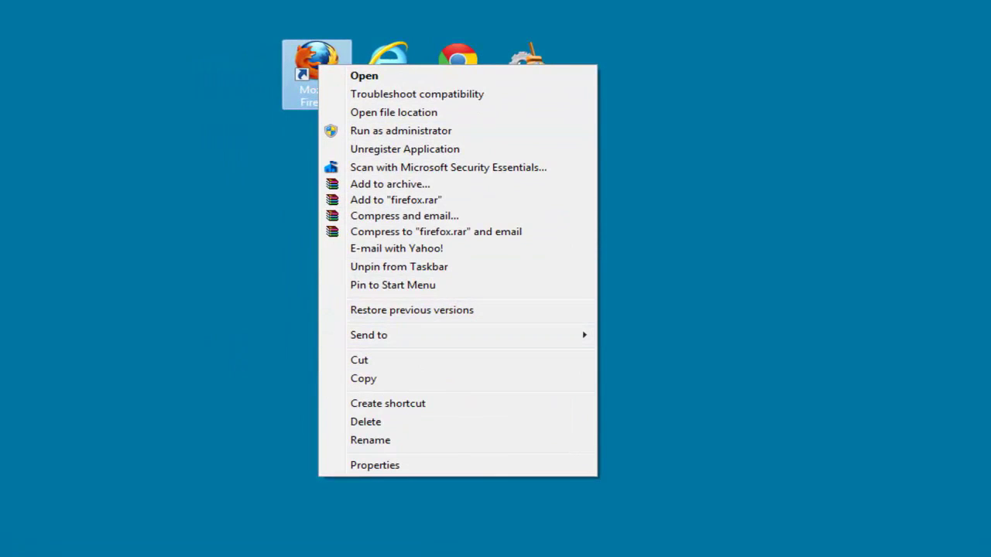
key(Escape)
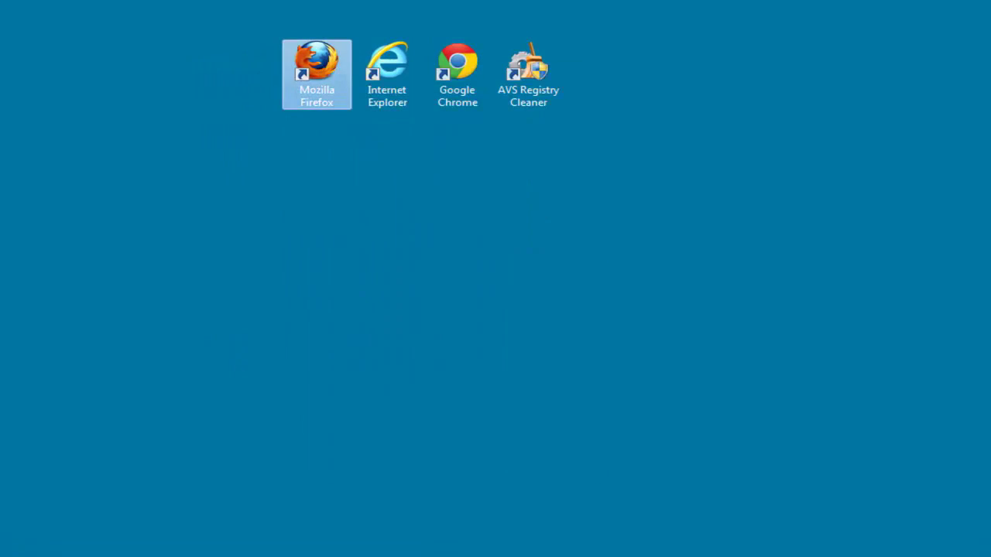
right_click(296, 61)
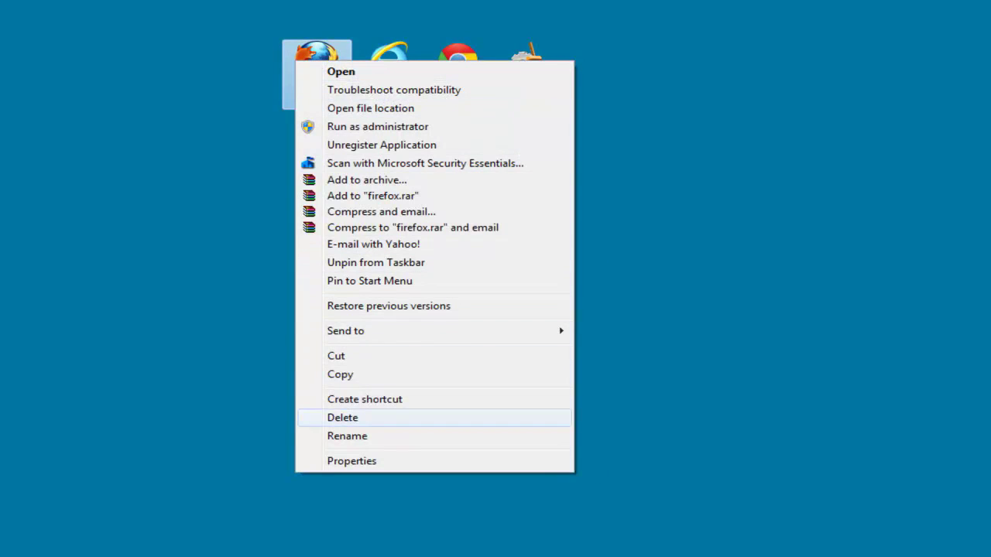
click(342, 417)
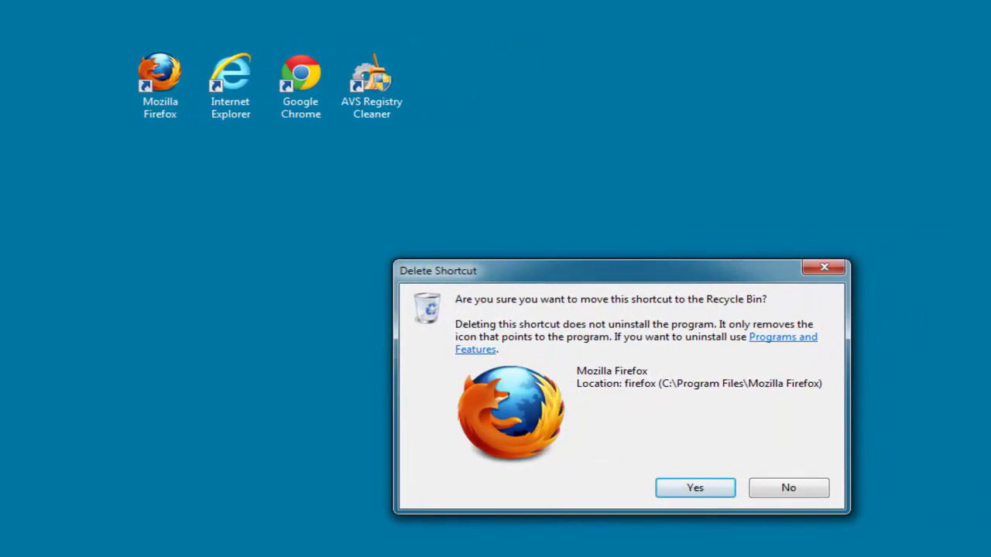
click(782, 336)
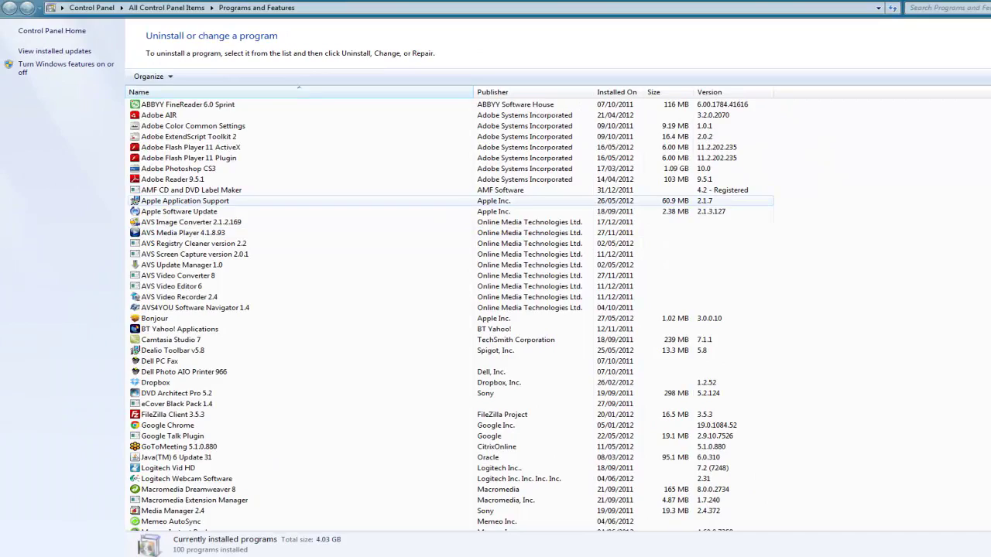
- Launch the uninstaller for Mozilla Firefox 12.0 (x86 en-US) from the list of installed programs
scroll(439, 315, down, 5)
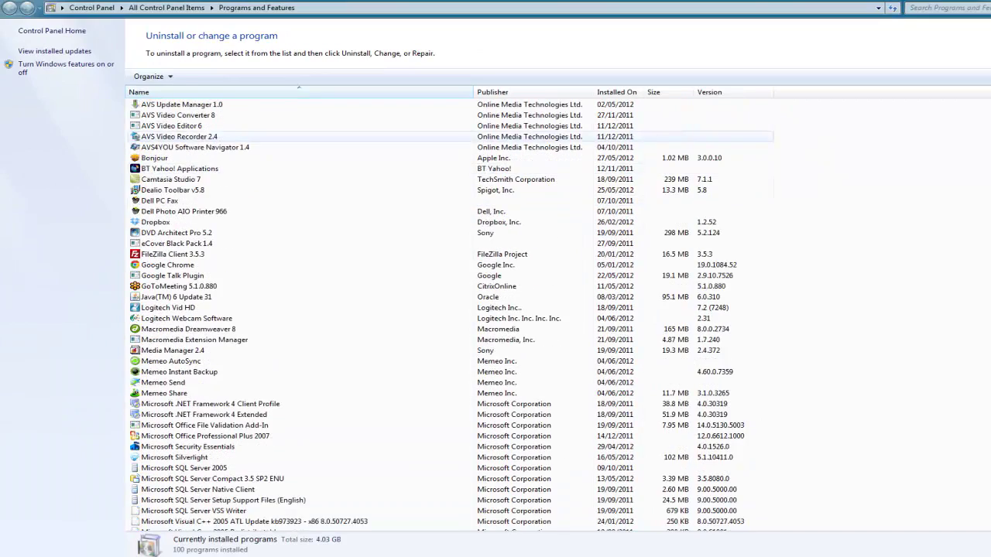
scroll(450, 313, down, 7)
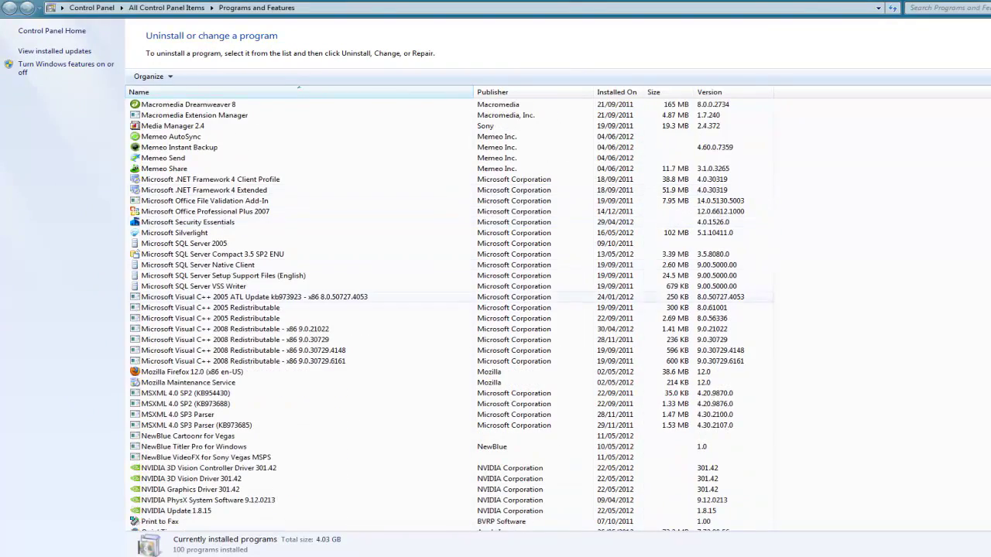
right_click(196, 371)
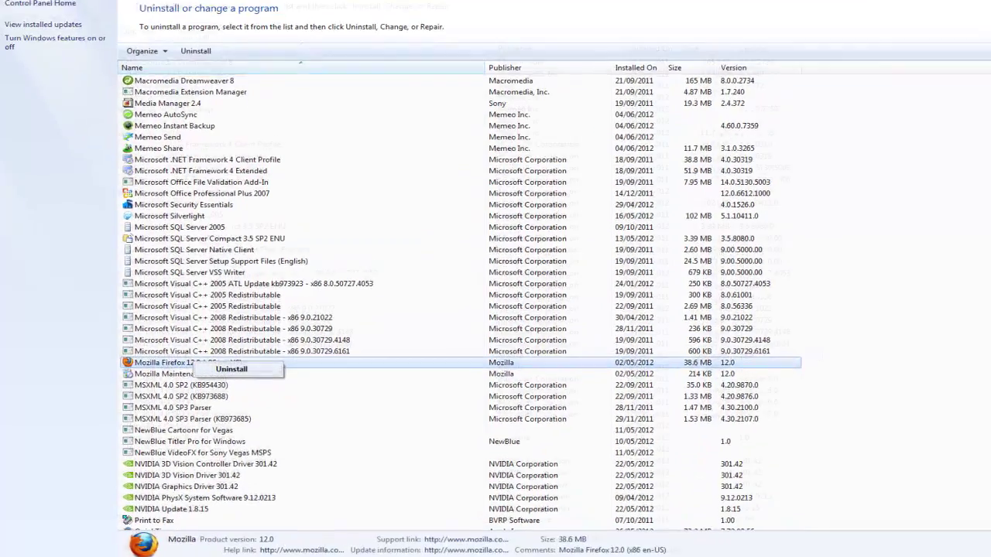
click(232, 370)
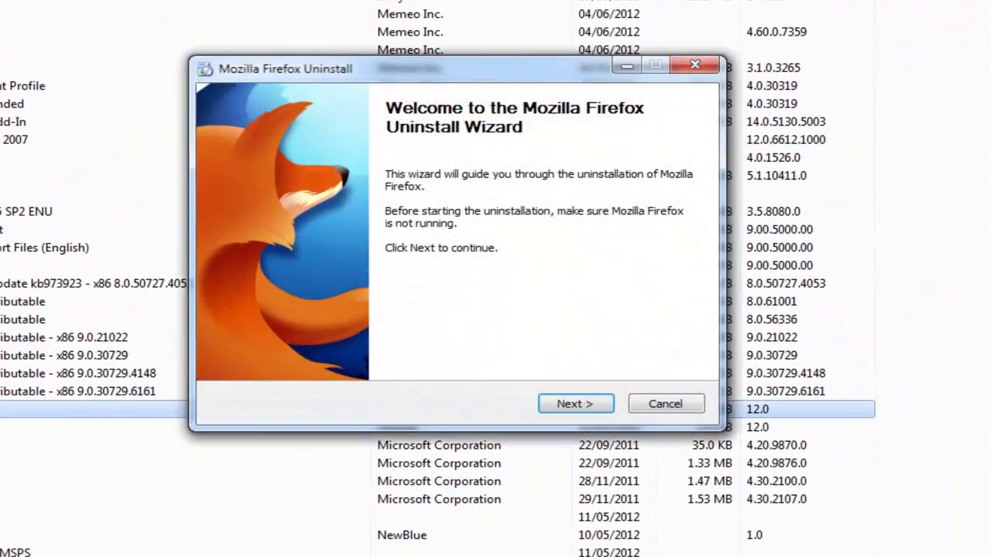
- Complete the Firefox uninstall wizard with the removal of Firefox personal data and customizations enabled
key(Return)
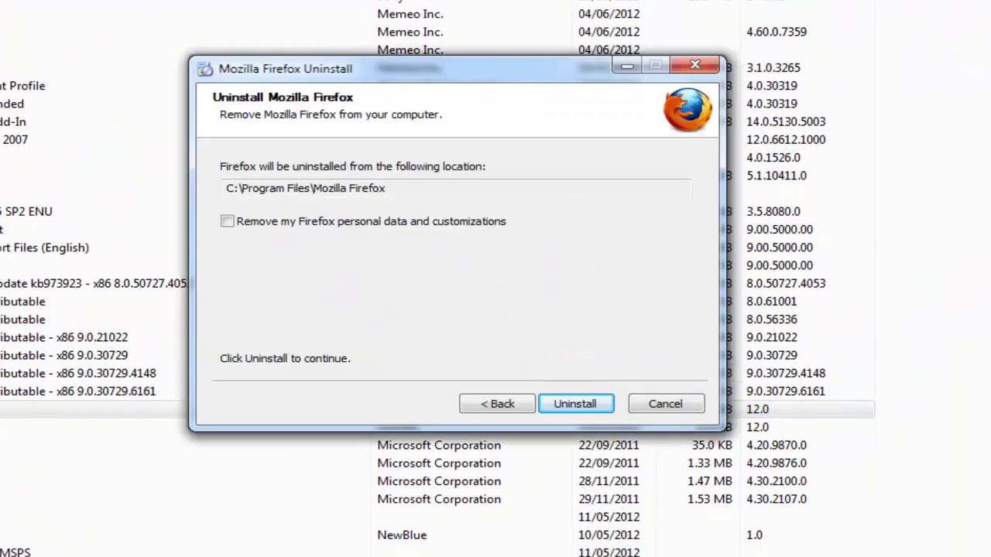
click(226, 221)
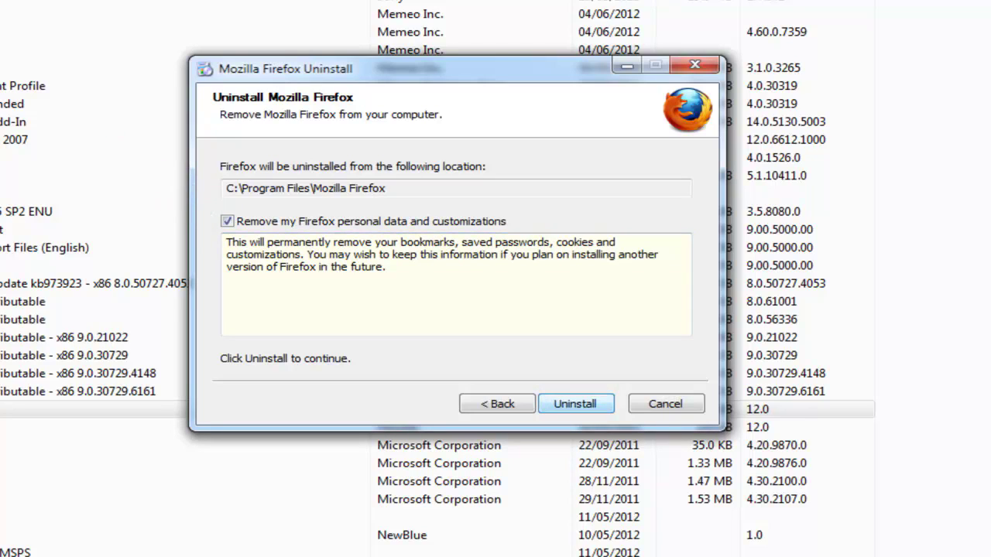
key(Return)
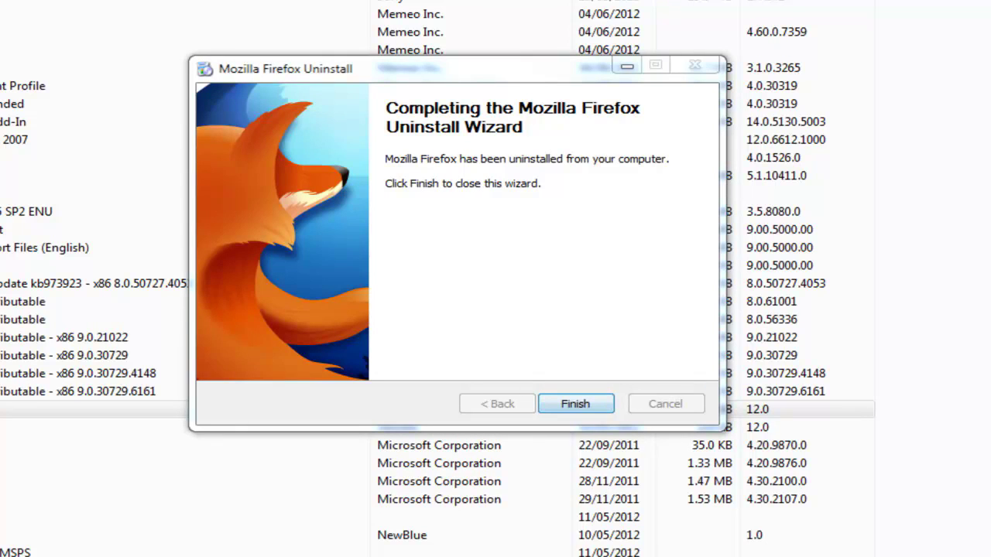
key(Return)
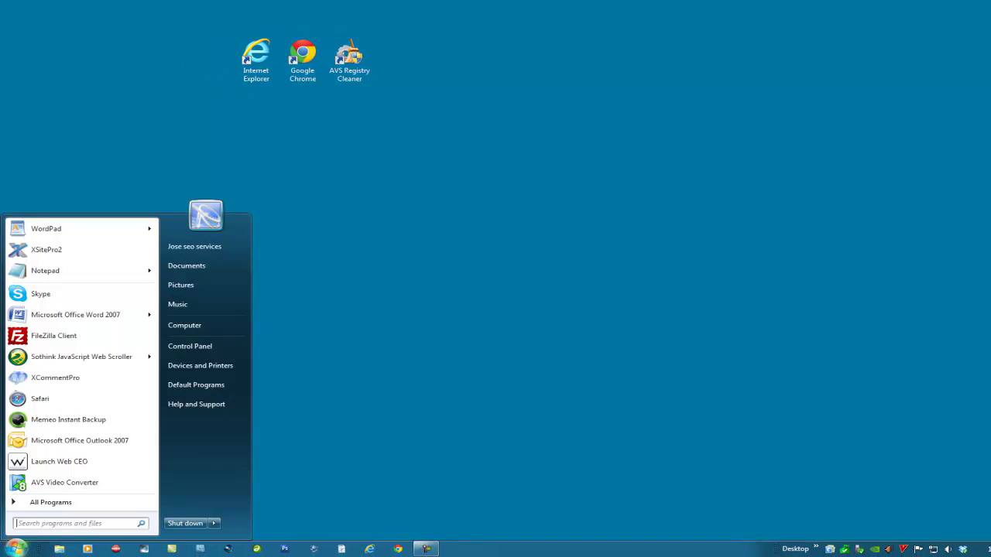
- Open the Program Files folder on Local Disk (C:)
click(186, 326)
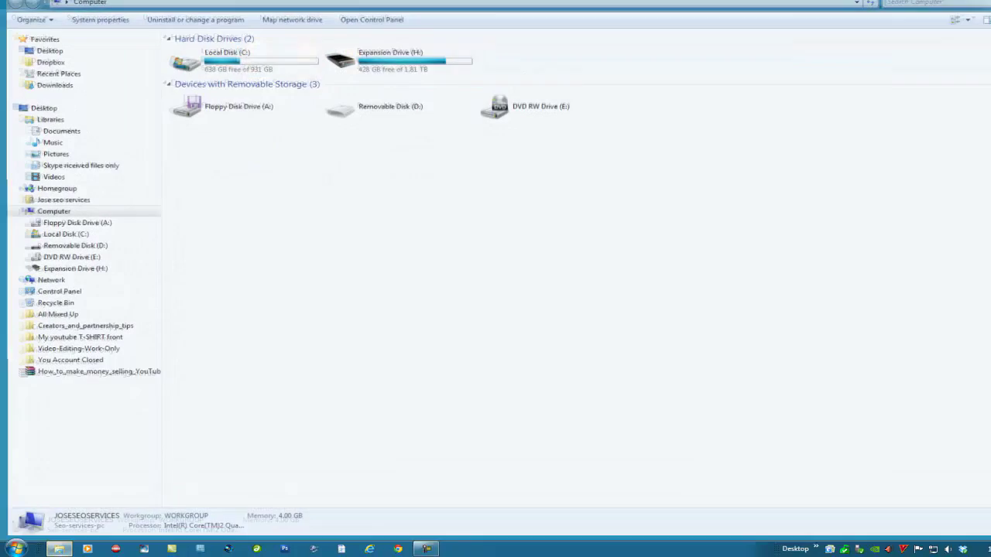
click(232, 59)
double_click(232, 59)
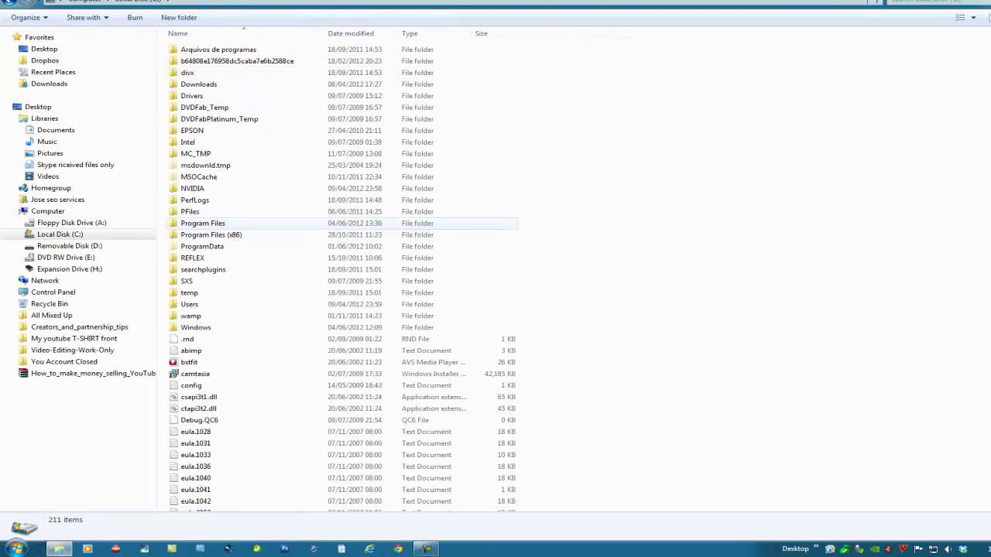
double_click(202, 223)
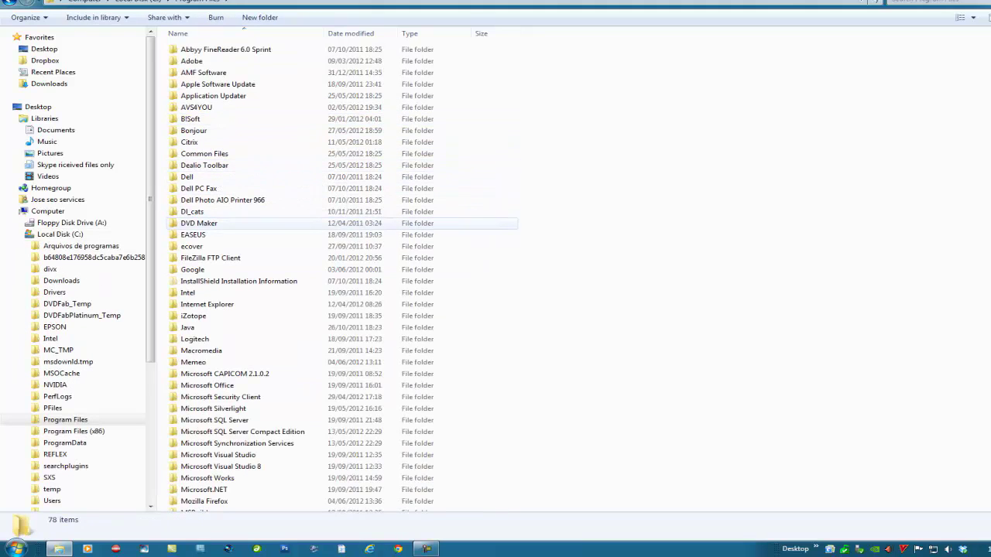
- Delete the leftover Mozilla Firefox folder from Program Files
key(c)
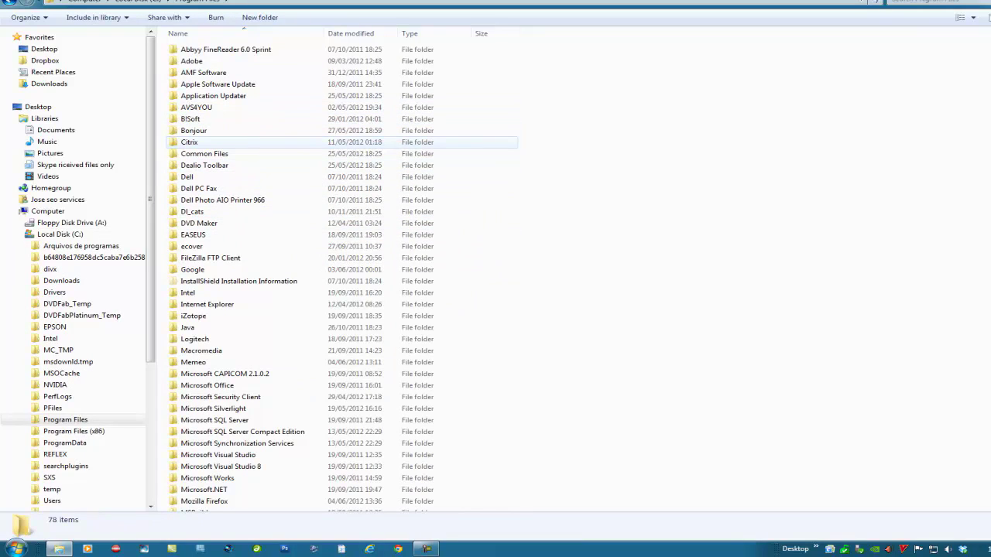
scroll(341, 277, down, 3)
key(i)
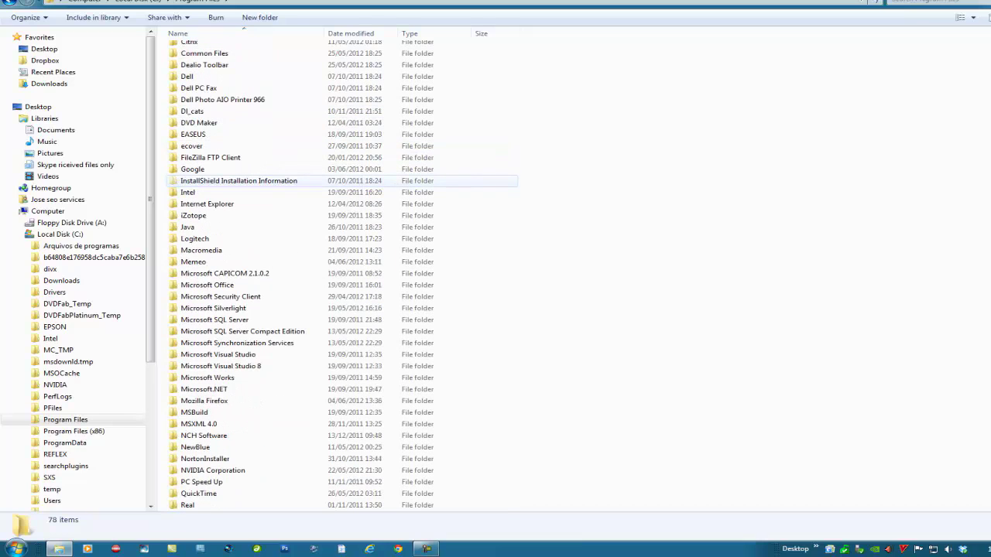
scroll(224, 205, down, 3)
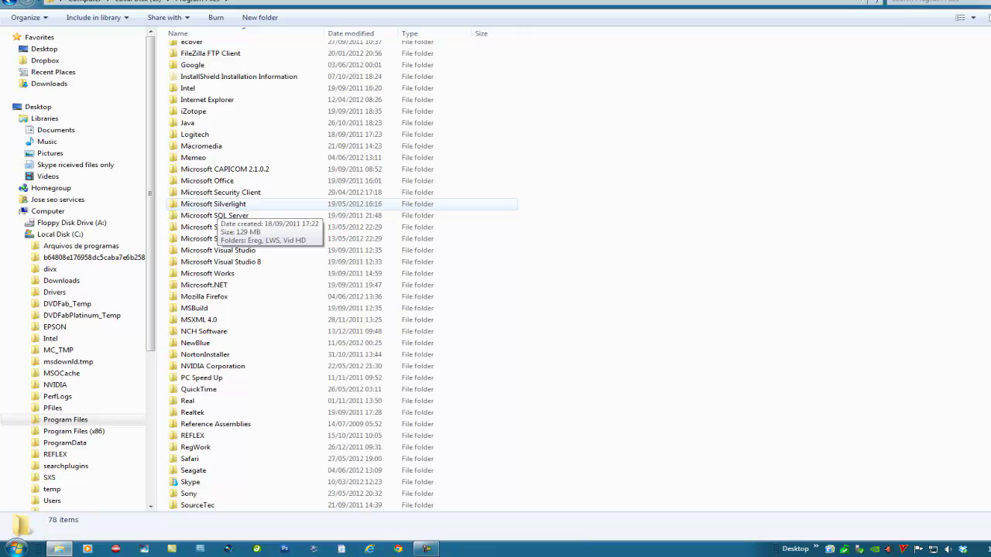
scroll(215, 208, down, 1)
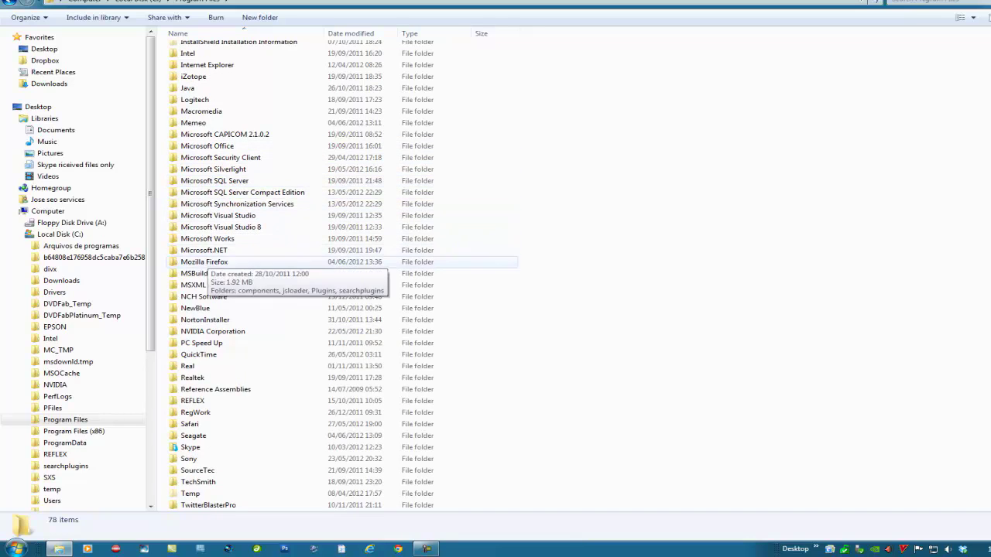
click(209, 262)
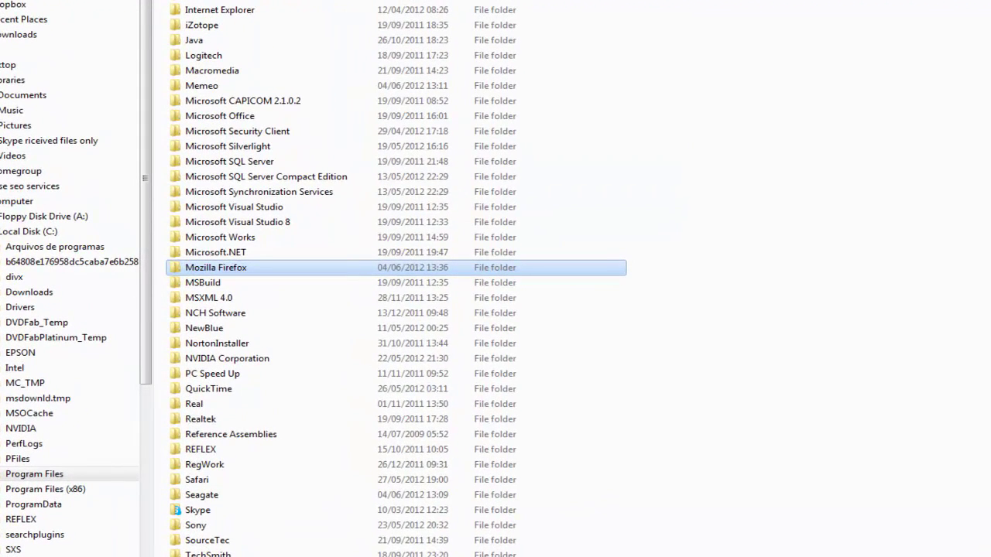
right_click(205, 265)
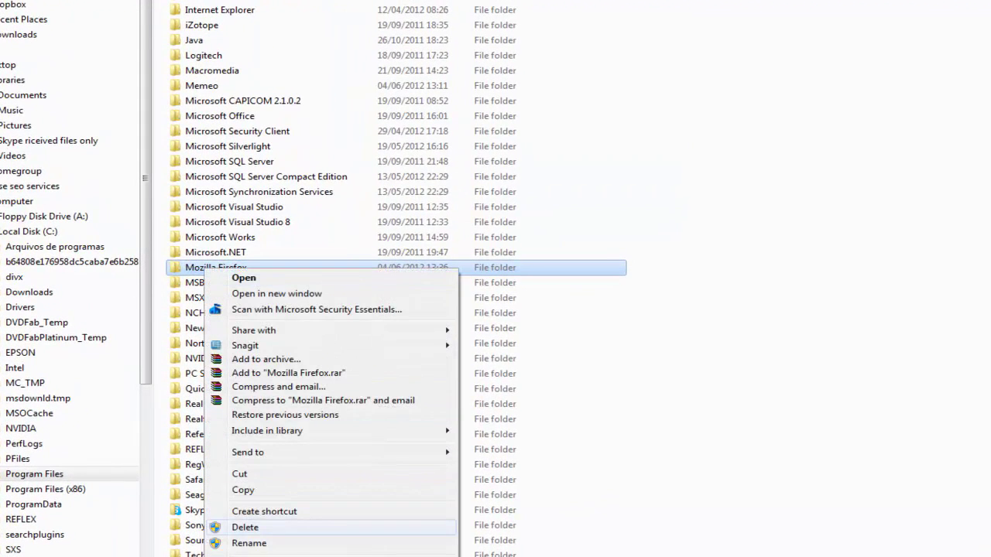
click(245, 527)
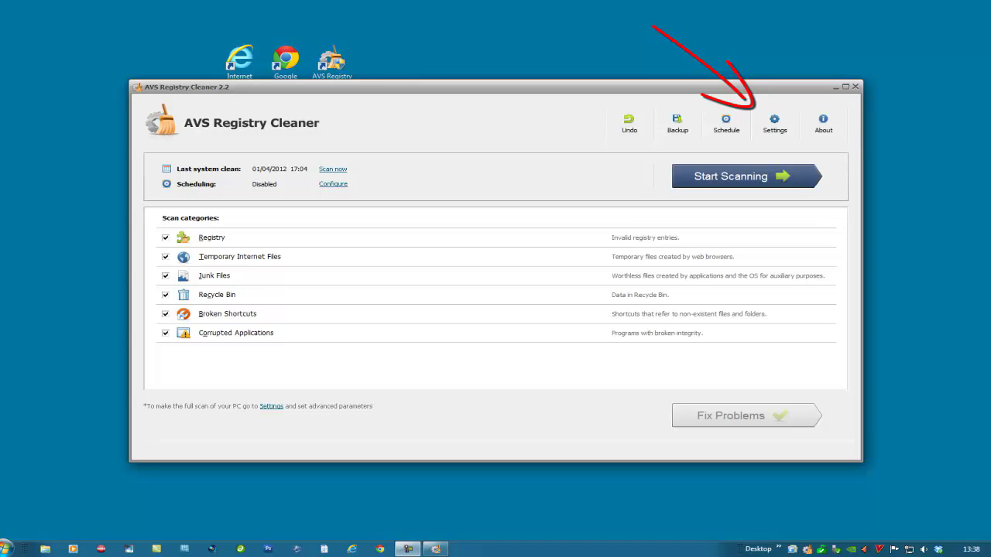
- Review the AVS Registry Cleaner settings for the Registry, Junk files and Temporary Internet files categories
click(775, 123)
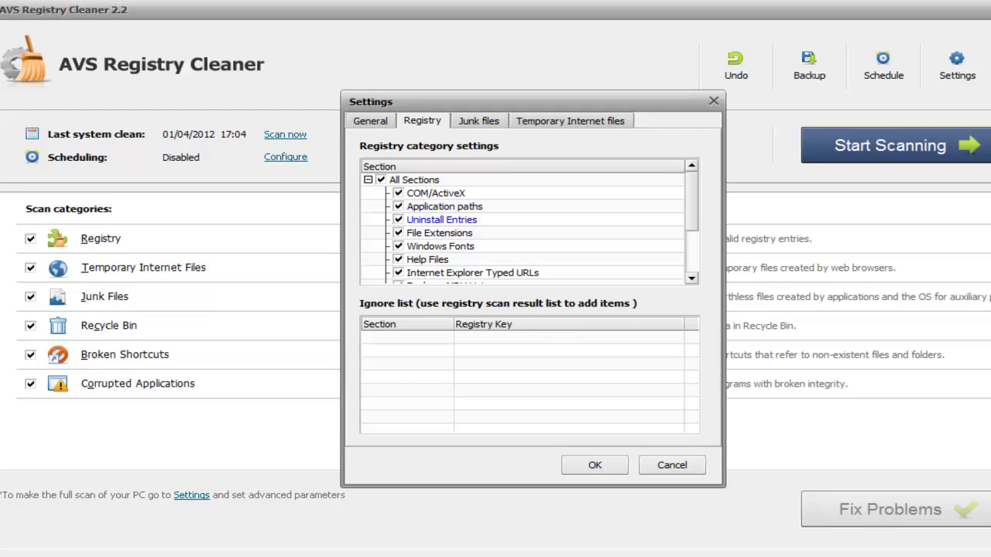
scroll(523, 224, down, 2)
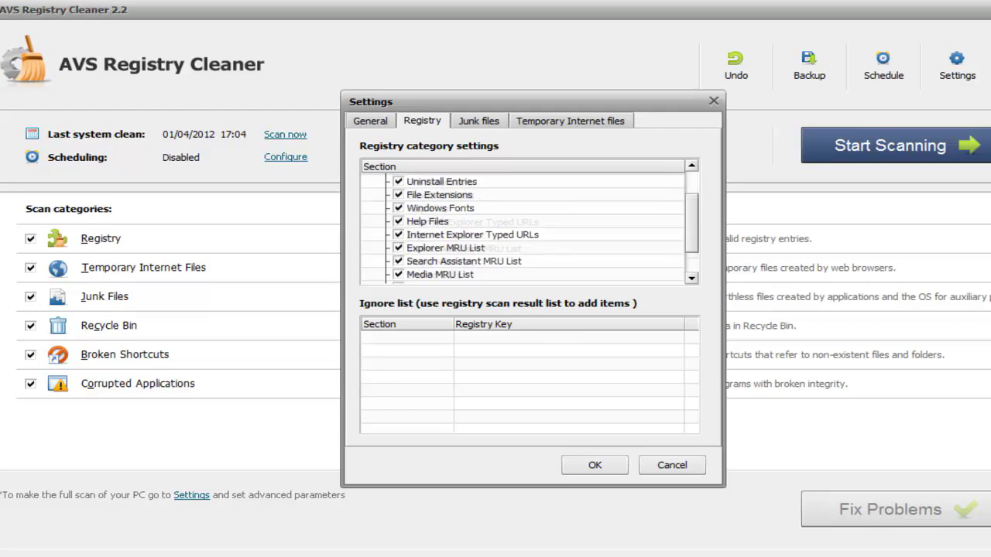
scroll(522, 224, up, 3)
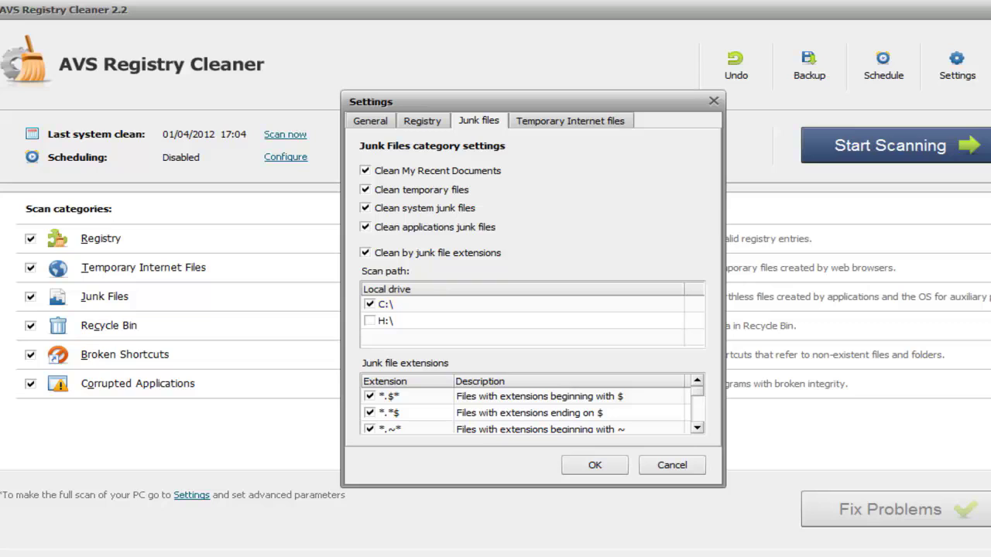
key(ctrl+Tab)
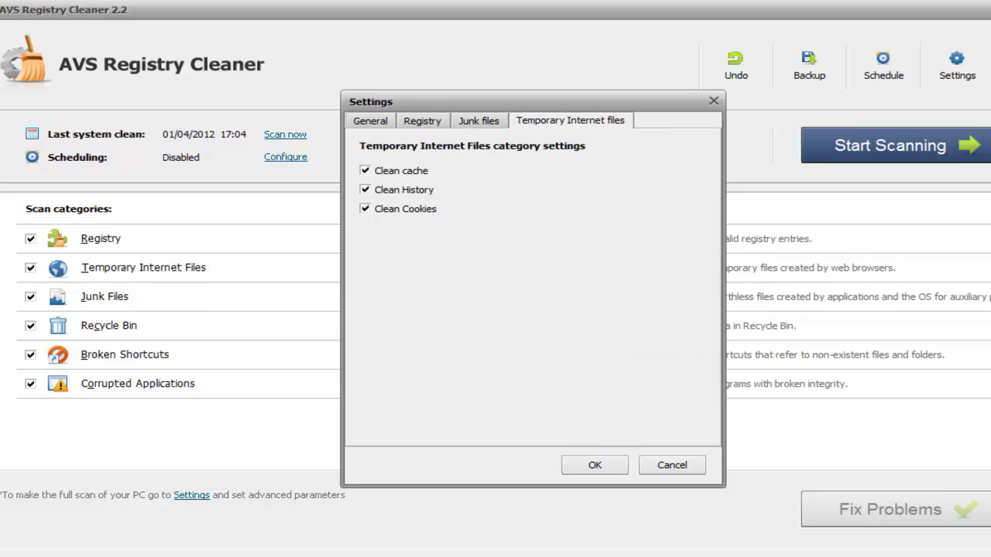
key(Return)
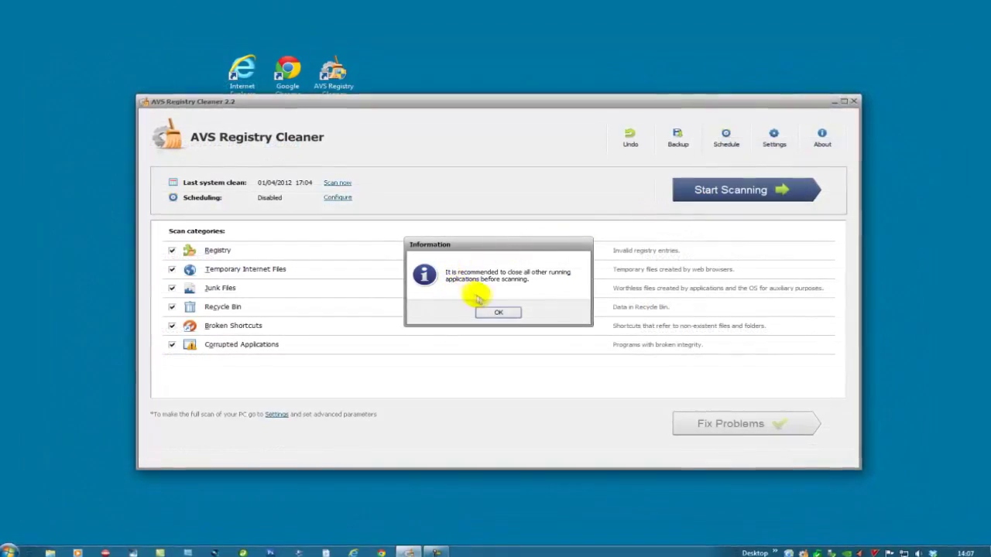
- Scan the computer for problems, stop the scan after the Junk Files category, and fix the problems found
click(441, 310)
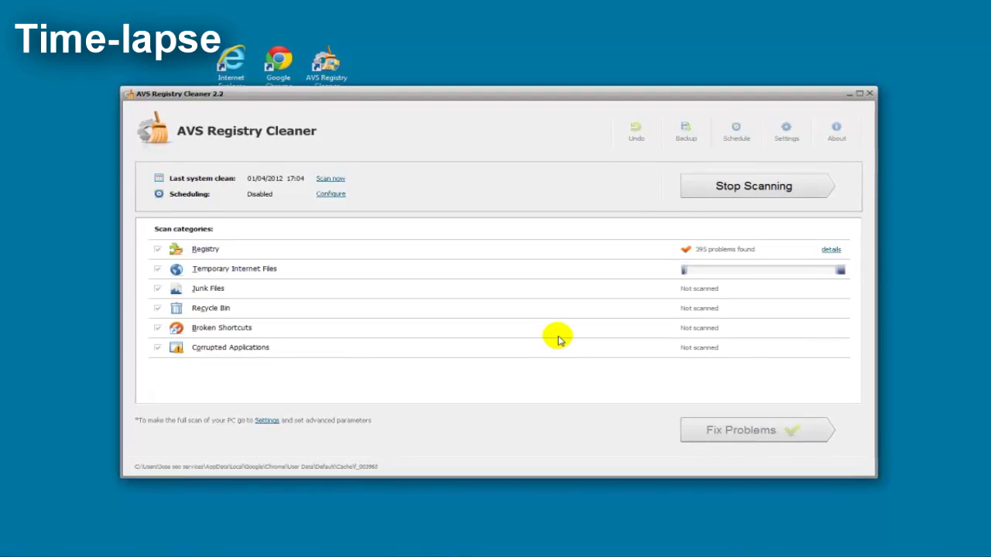
click(723, 186)
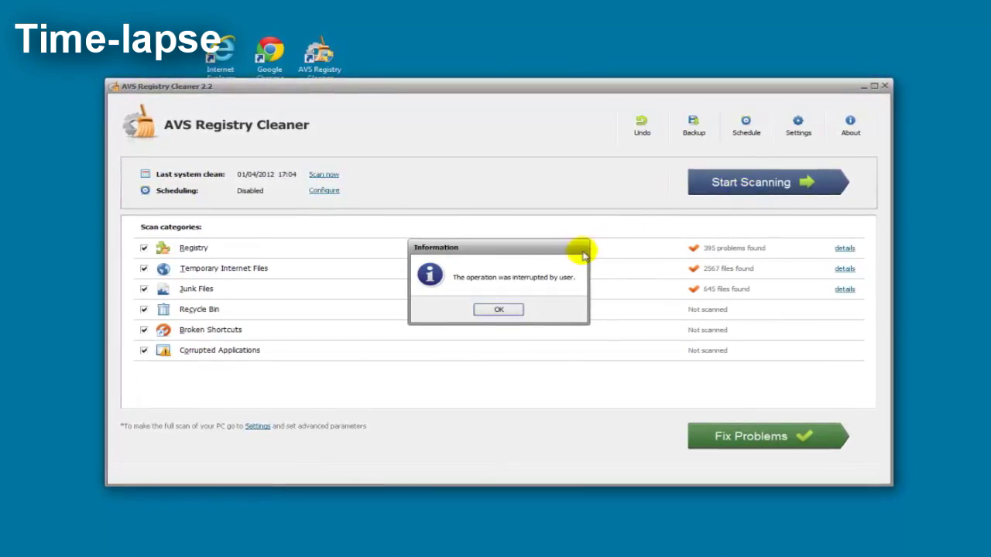
click(499, 309)
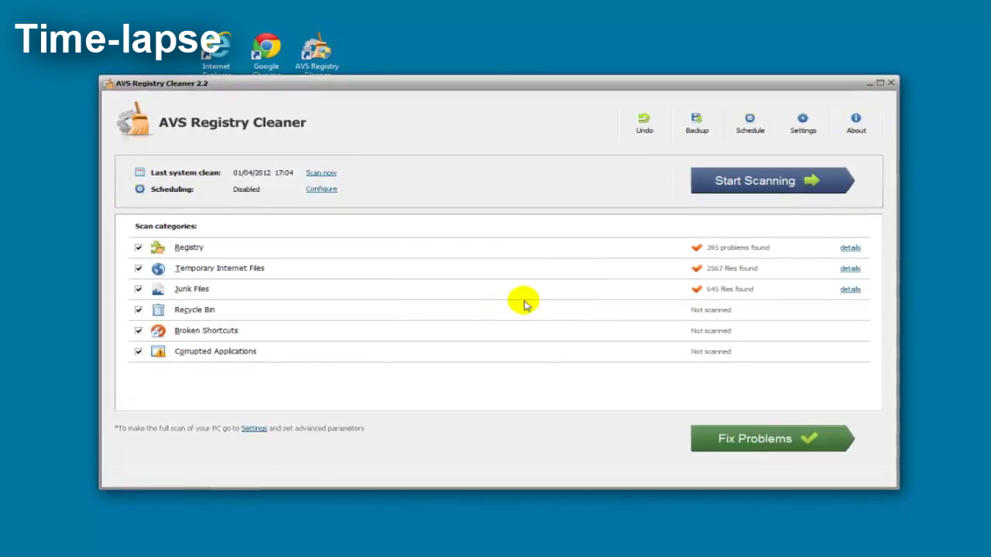
click(757, 440)
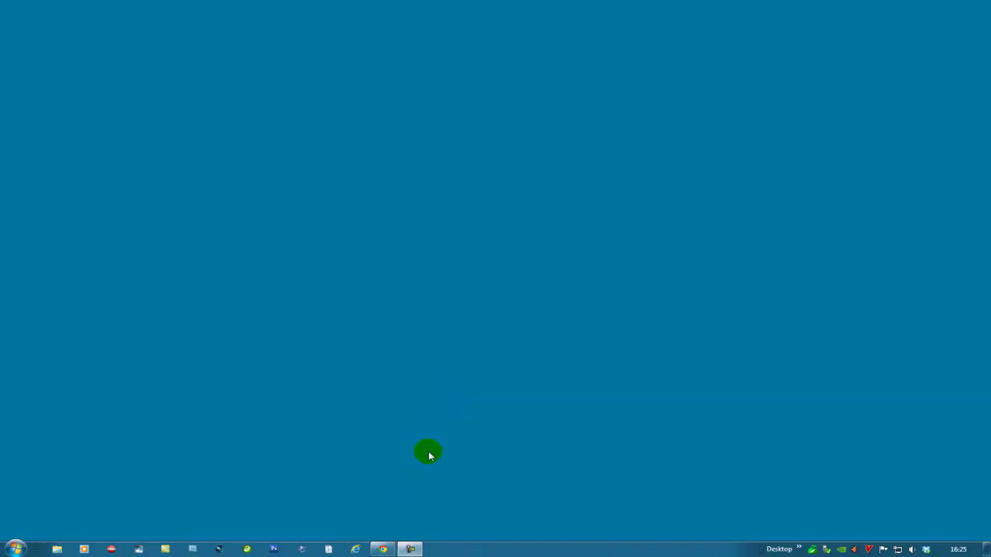
- Switch to Google Chrome, search Google for "firefox" and open the Mozilla Firefox download page
click(383, 550)
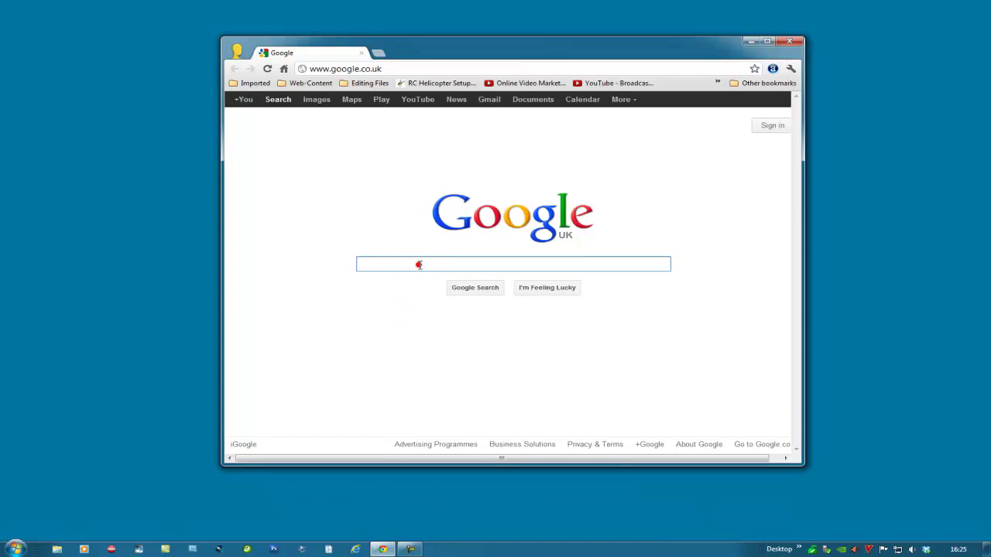
text(fir)
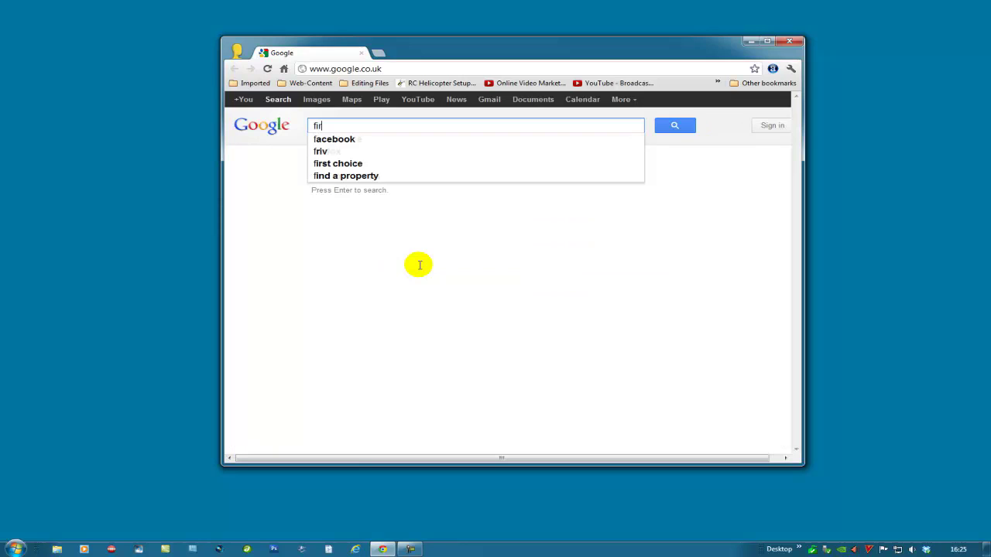
text(efox)
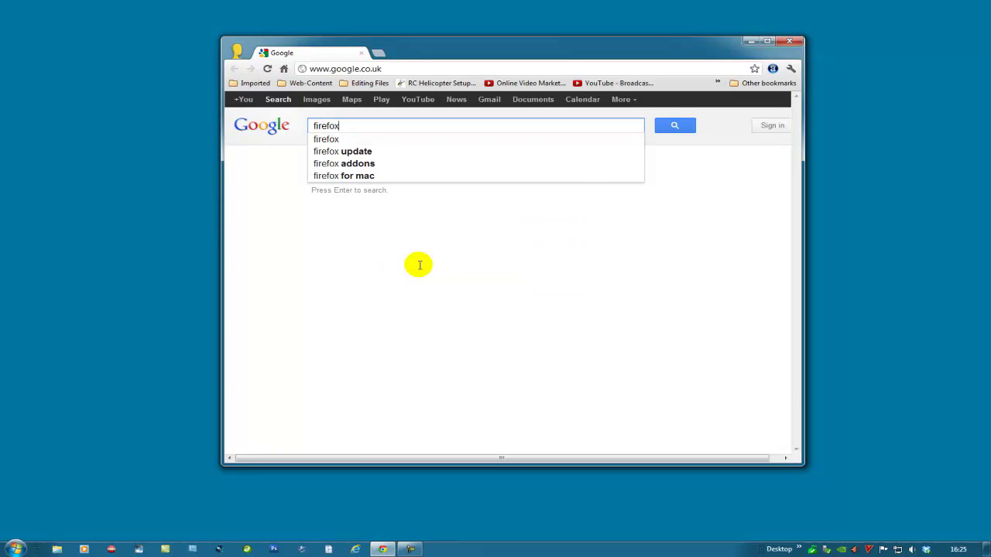
key(Return)
click(386, 195)
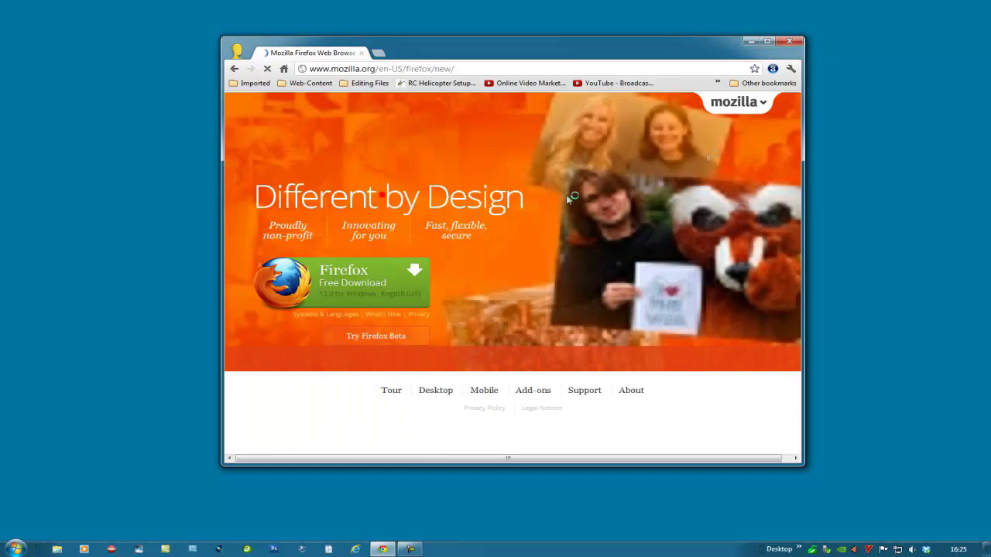
- Download the Firefox 12.0 installer for Windows in English (US) and close the browser
click(361, 285)
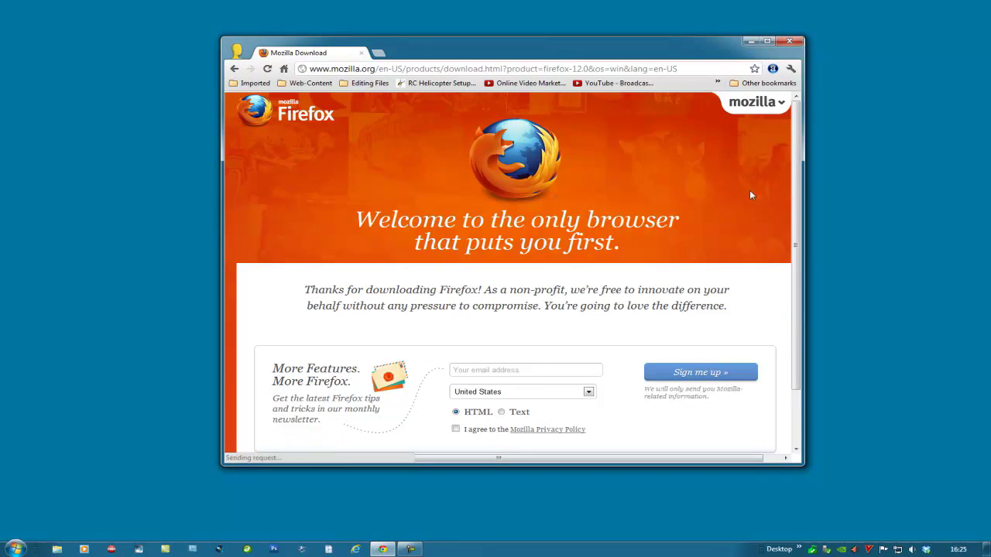
scroll(757, 410, down, 2)
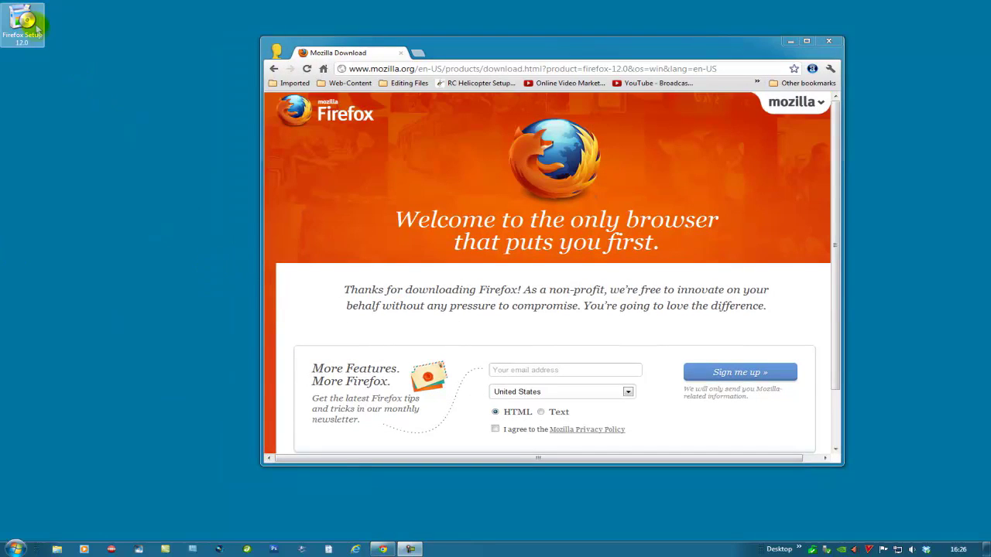
click(829, 42)
- Run Firefox Setup 12.0 from the desktop, install with the Standard setup type, and finish with Firefox launching
double_click(22, 23)
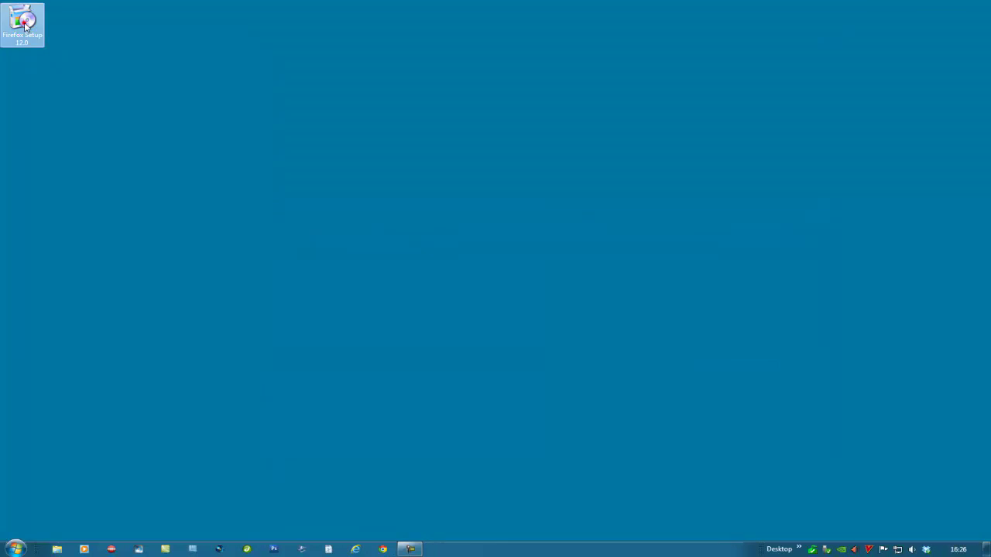
click(519, 283)
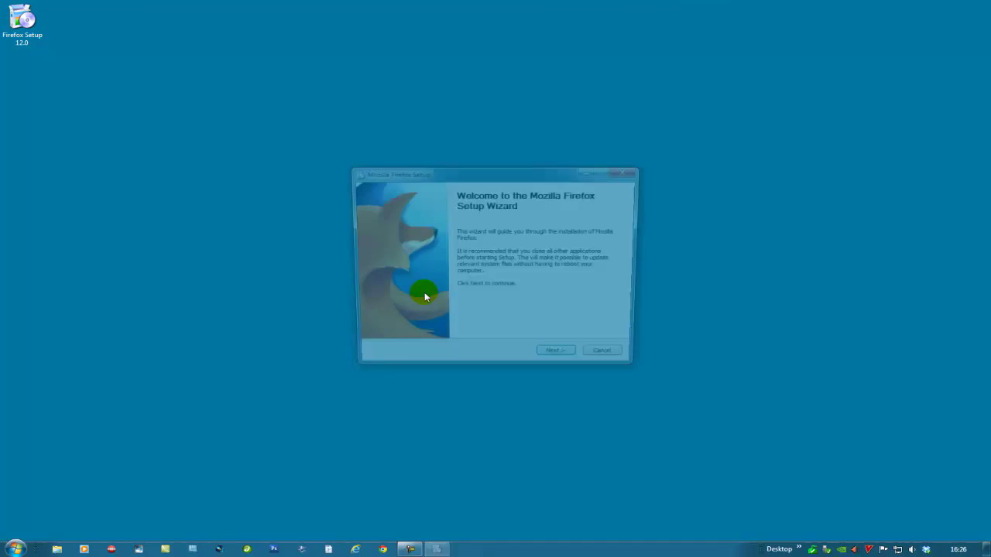
click(560, 362)
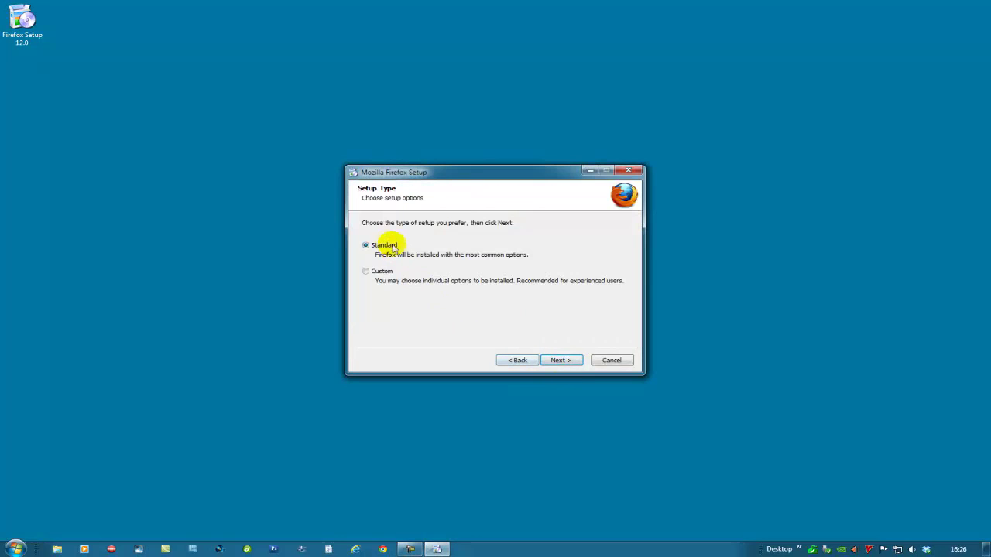
click(560, 360)
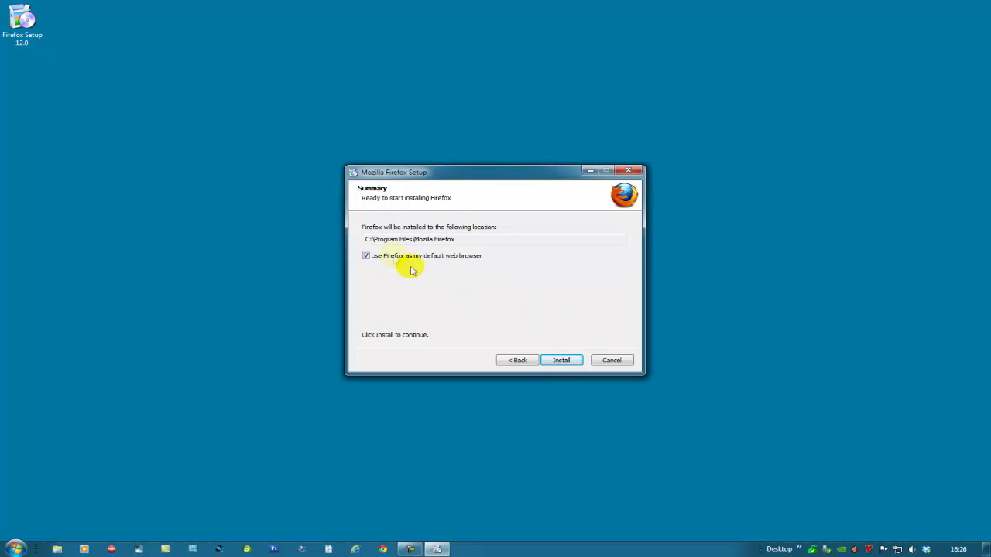
click(563, 355)
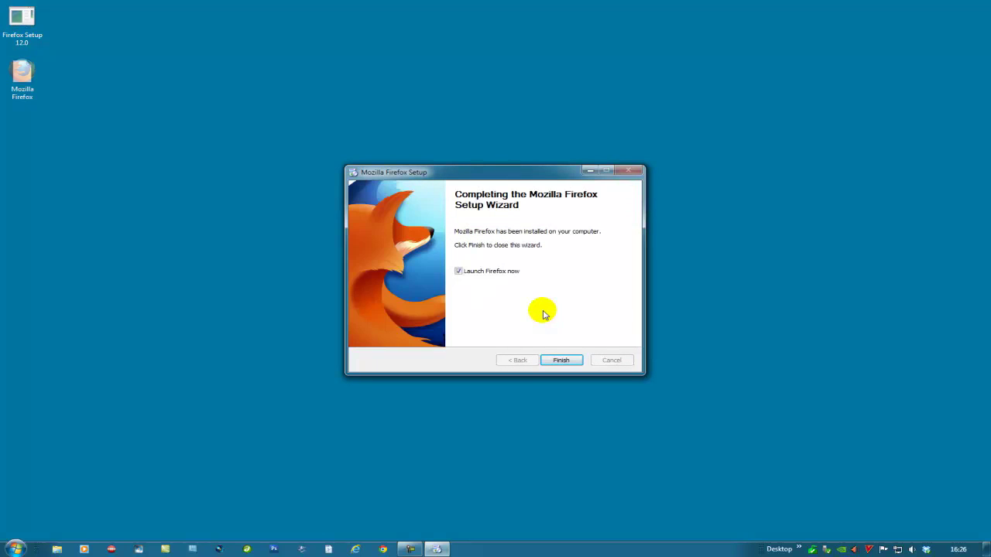
click(561, 360)
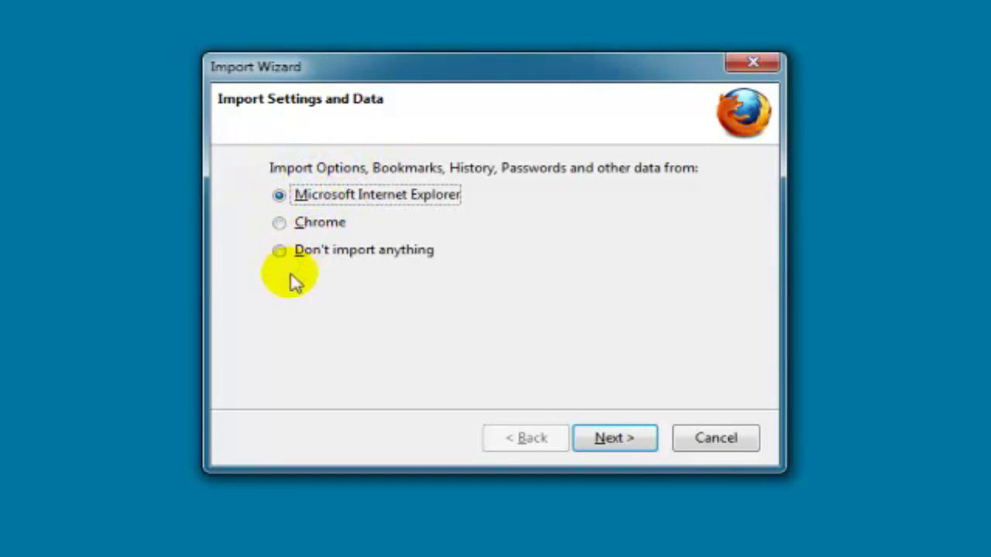
- Start Firefox without importing any data, decline making it the default browser, and maximize its window
click(278, 251)
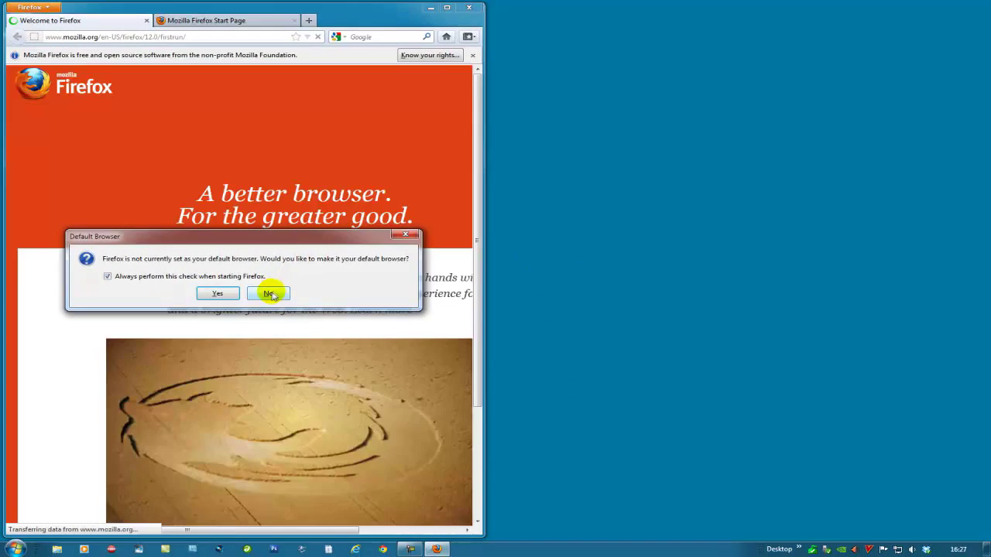
click(269, 294)
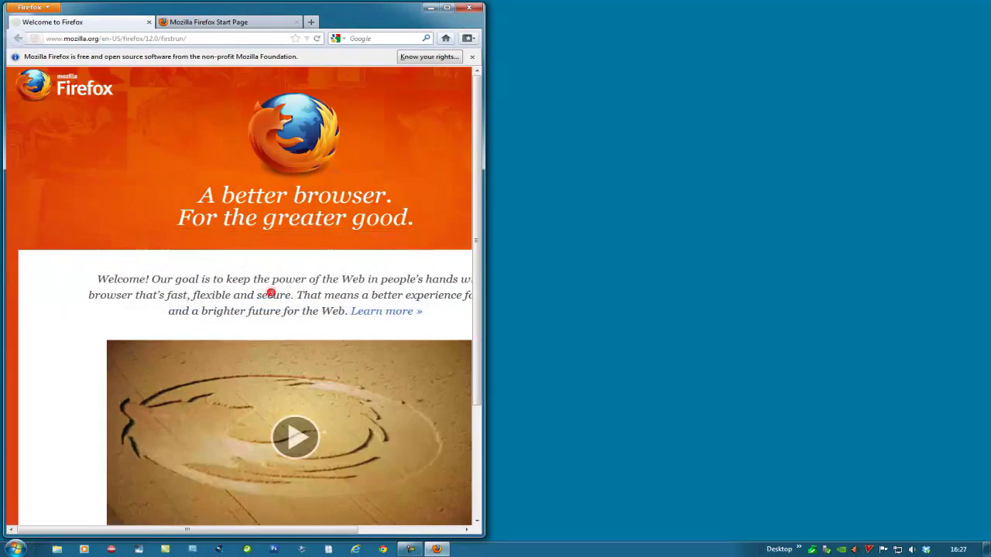
click(446, 7)
- Check the installed search engines in the Manage Search Engine List for any Babylon entry
click(747, 25)
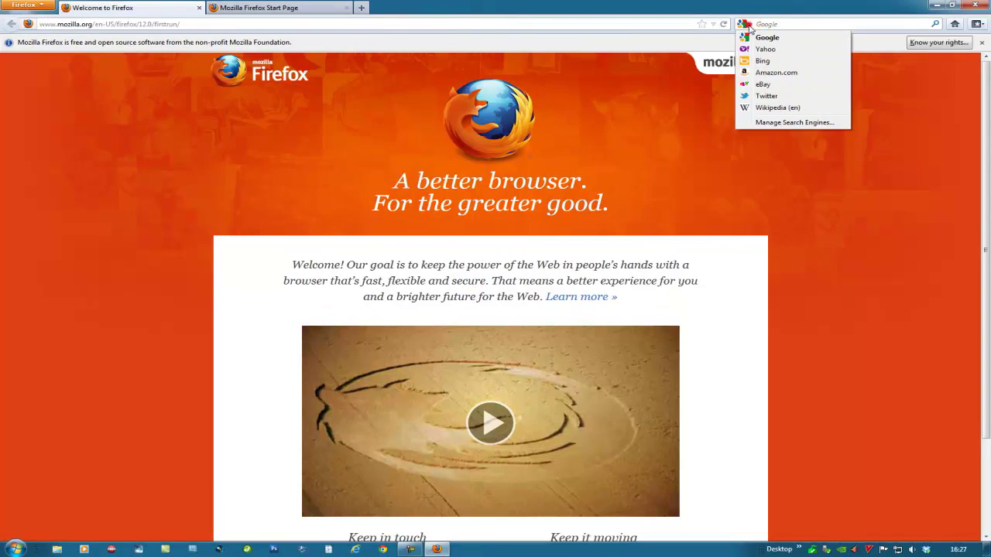
click(797, 122)
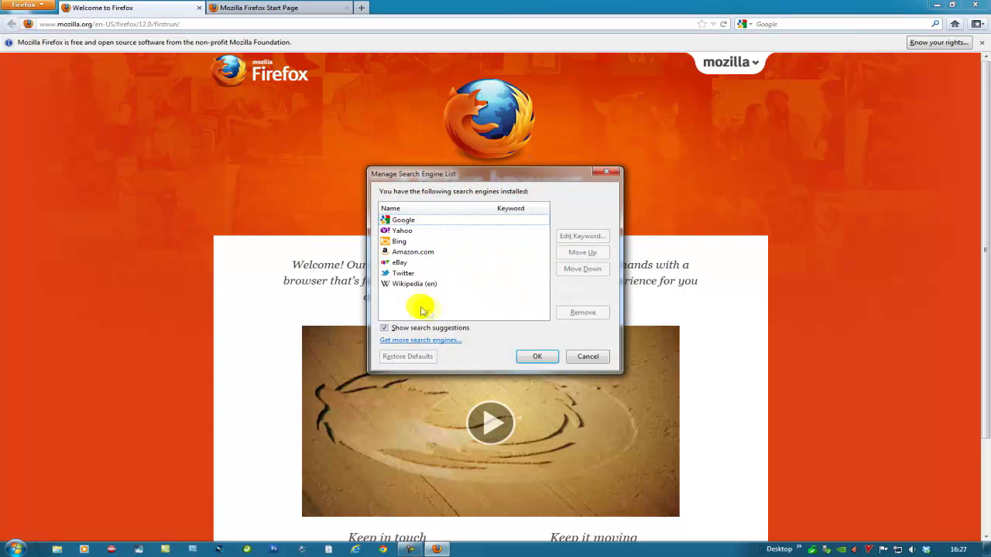
click(538, 356)
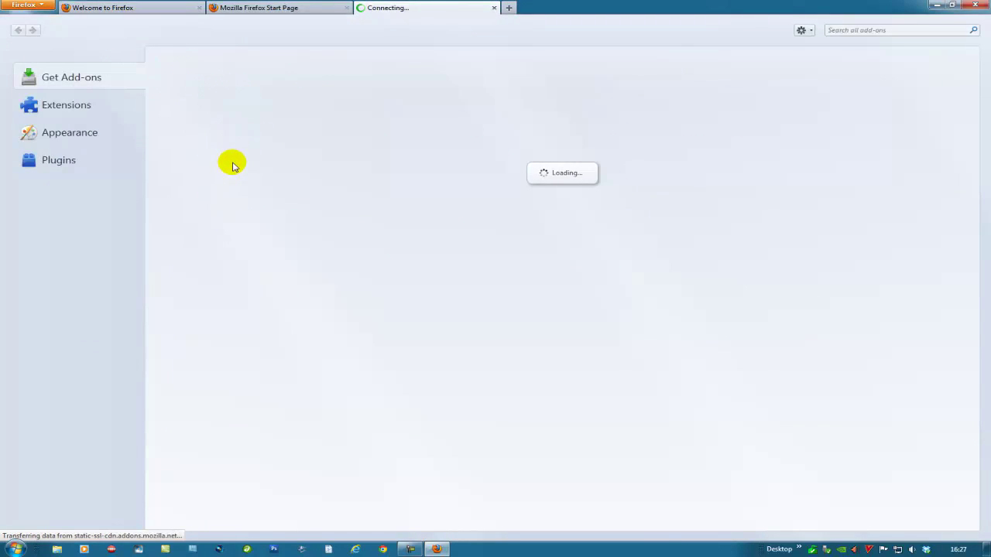
- Inspect the installed extensions and plugins in the Firefox Add-ons Manager
click(84, 106)
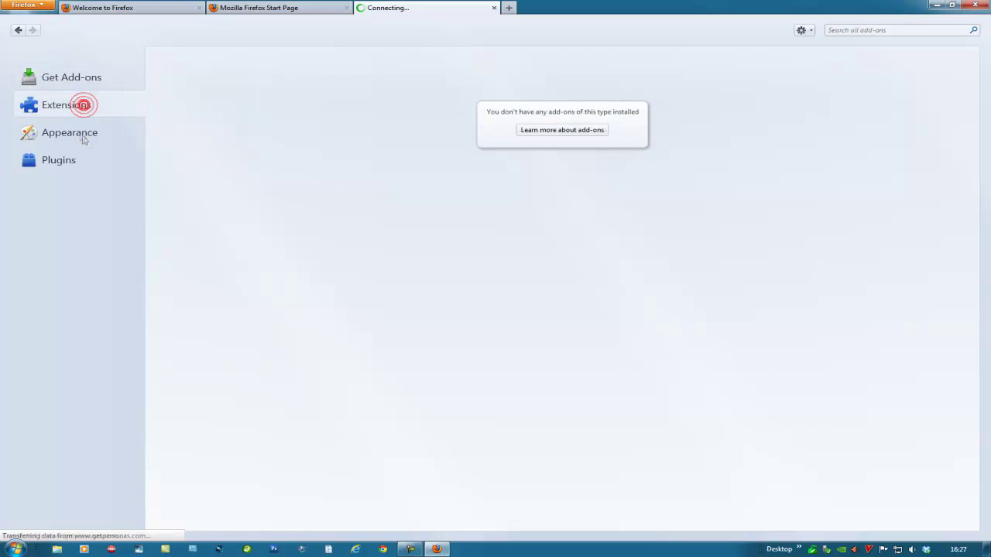
click(55, 161)
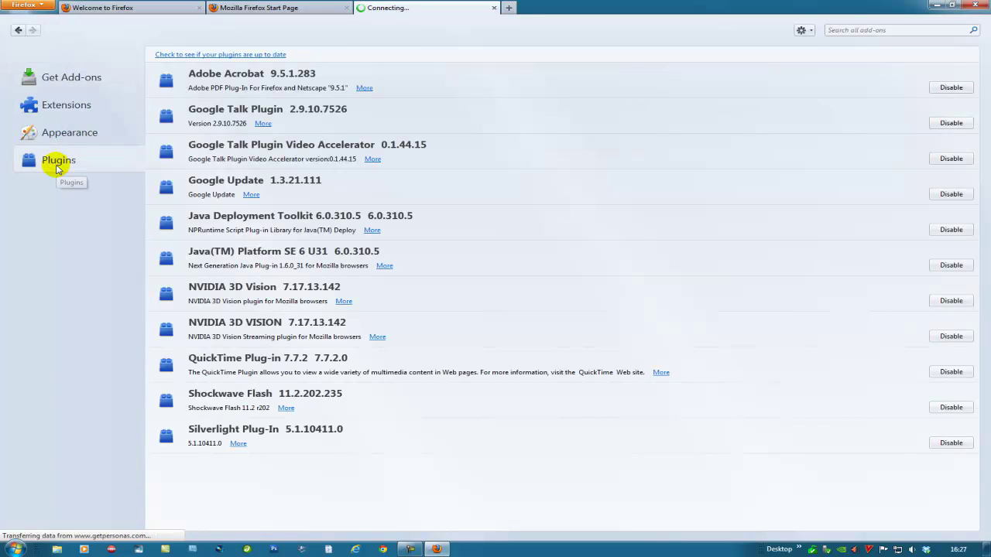